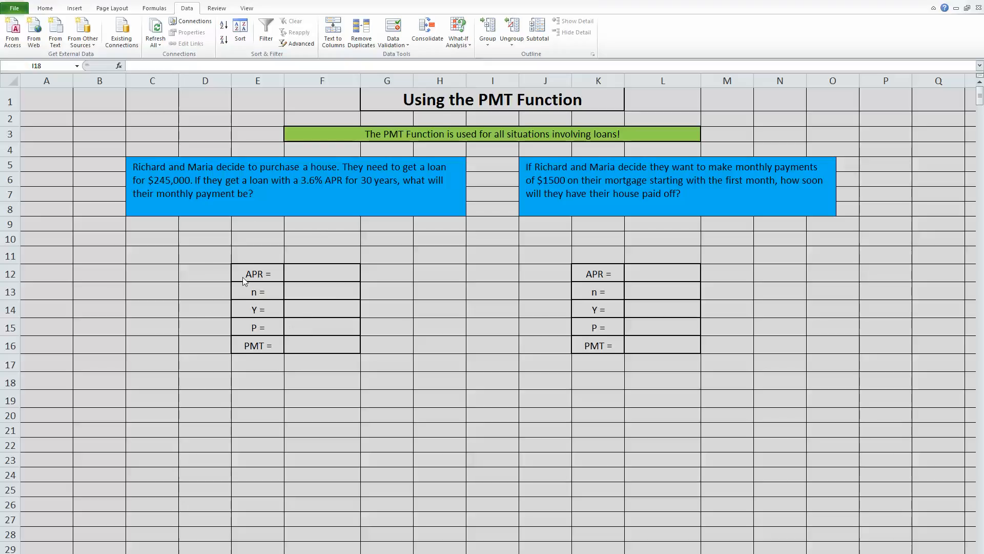
# Fill in the first loan table in F12:F15 with APR .036, n 12, Y 30 and P 245000.
pyautogui.click(310, 276)
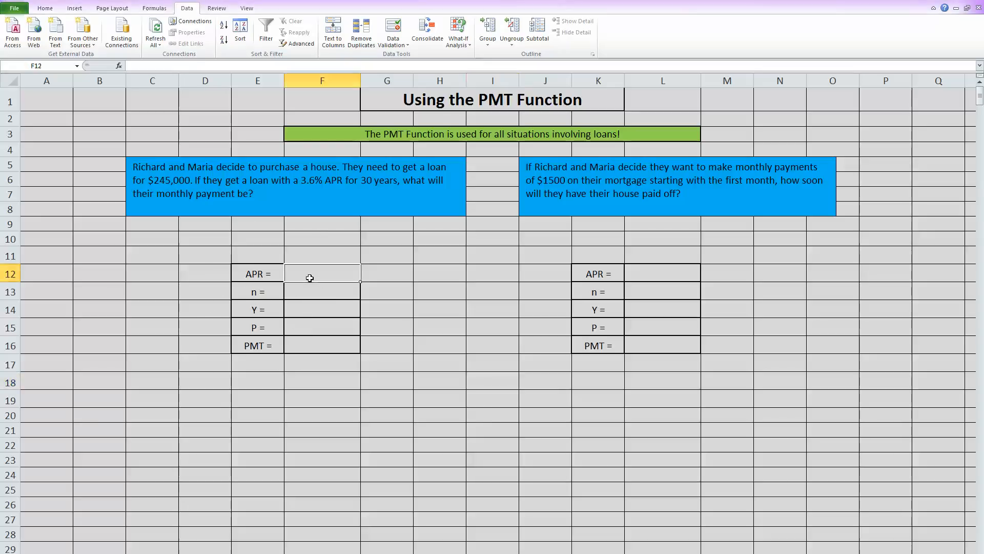
pyautogui.write('.036')
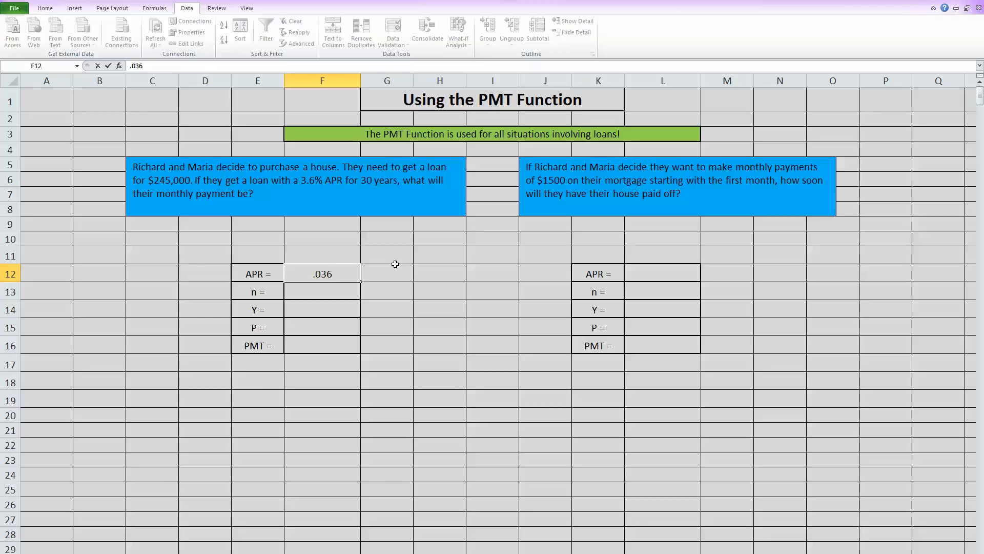
pyautogui.press('Return')
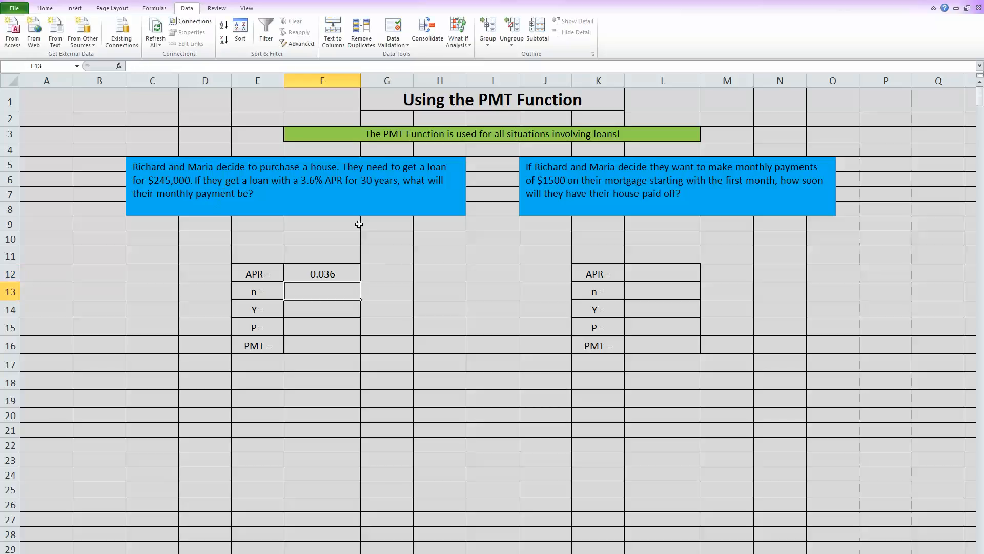
pyautogui.write('12')
pyautogui.press('Return')
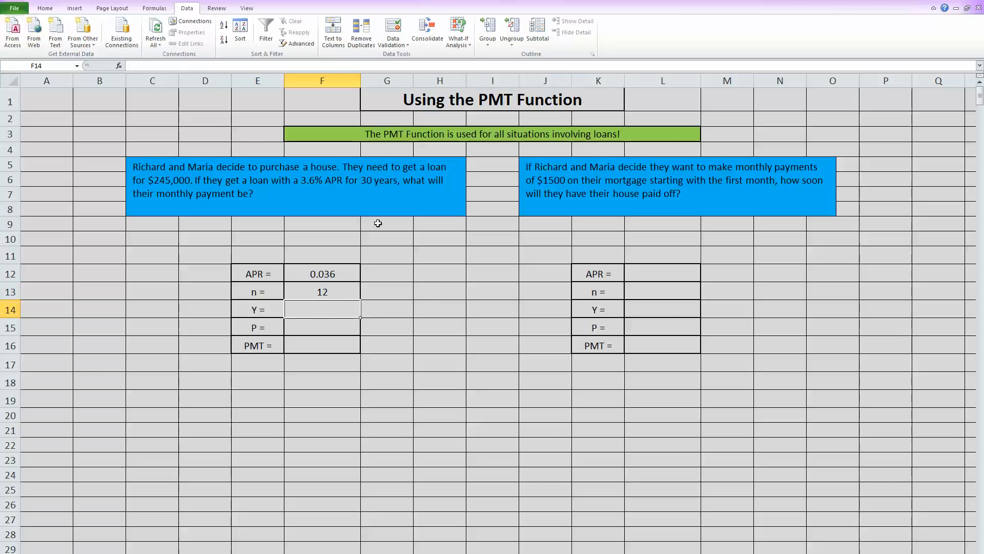
pyautogui.write('30')
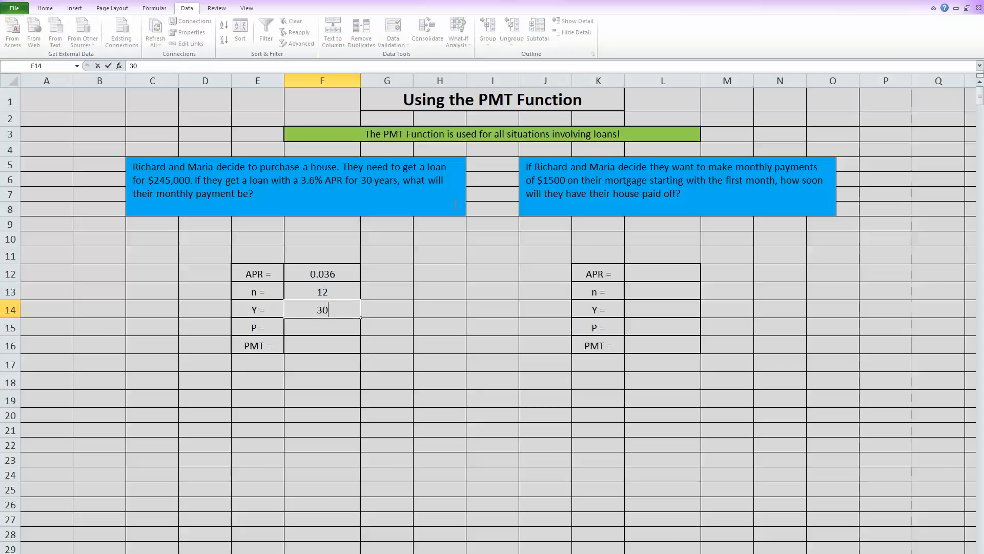
pyautogui.press('Return')
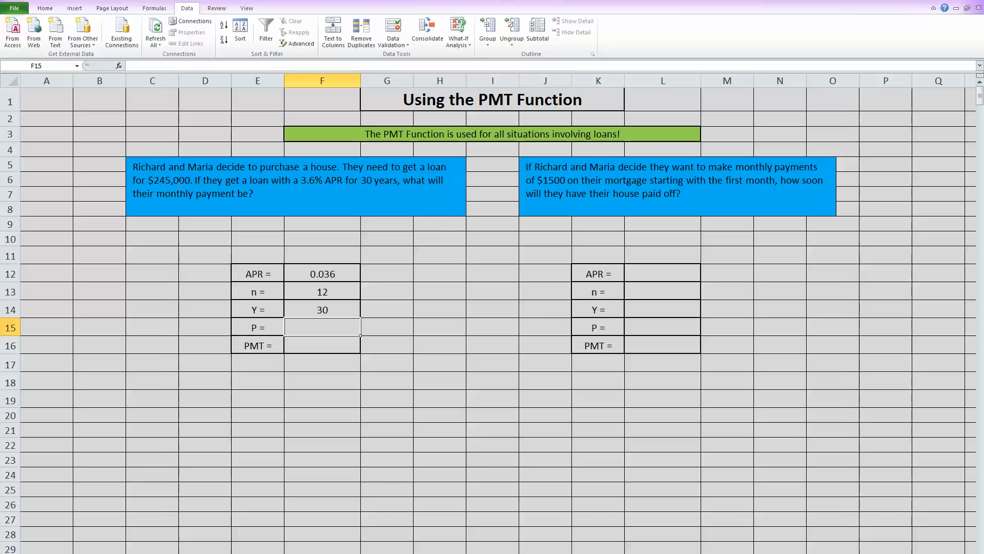
pyautogui.write('245000')
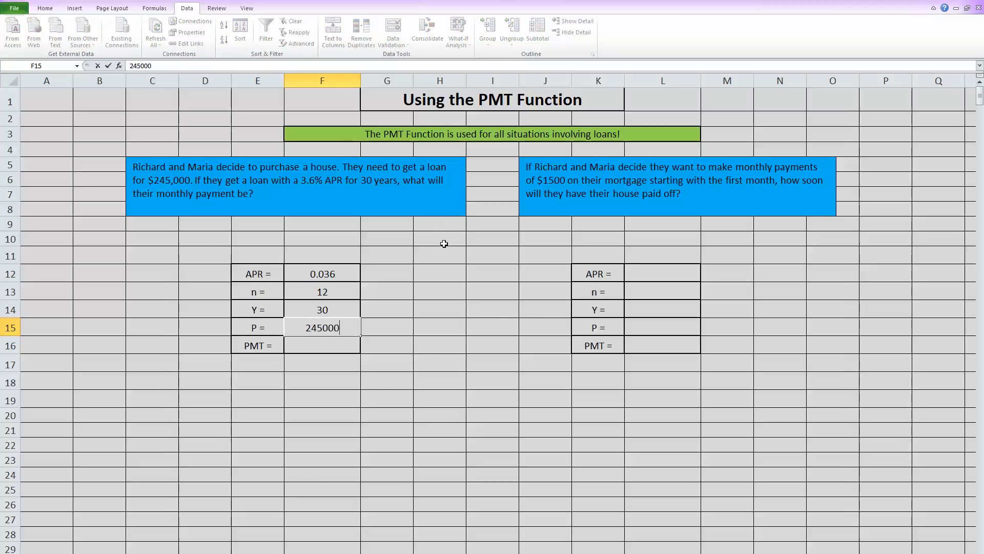
pyautogui.press('Return')
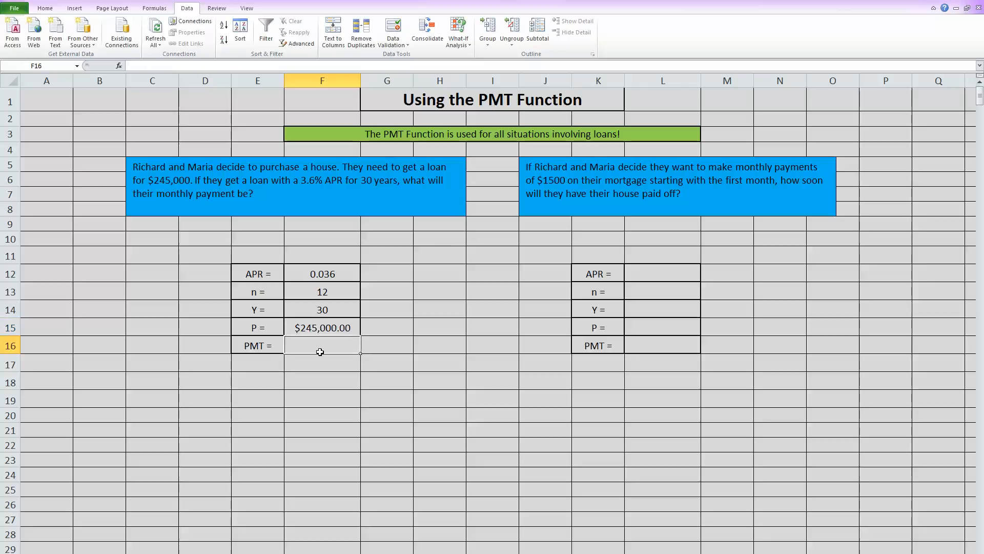
# Start a PMT function in F16 with its function arguments dialog and set Rate to F12/F13.
pyautogui.write('=')
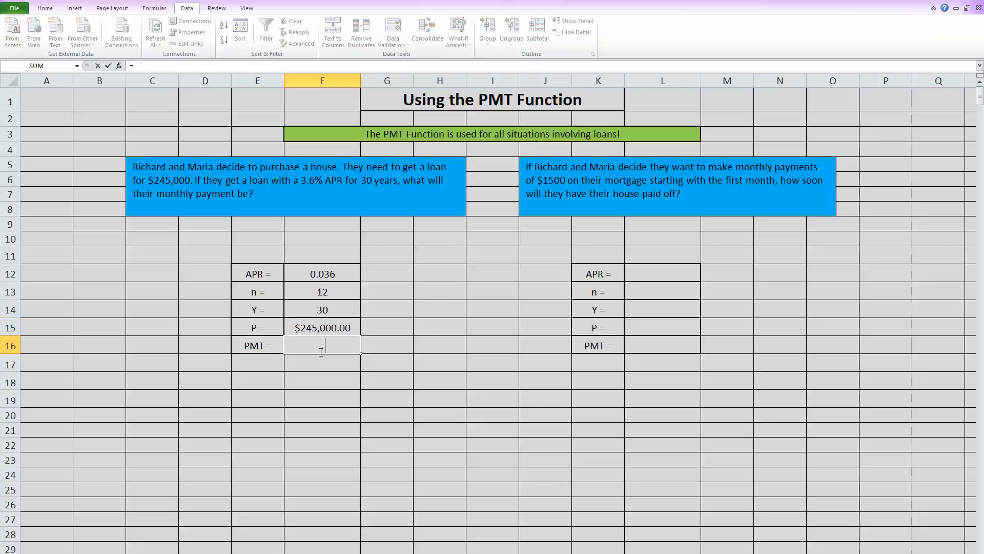
pyautogui.write('pmt')
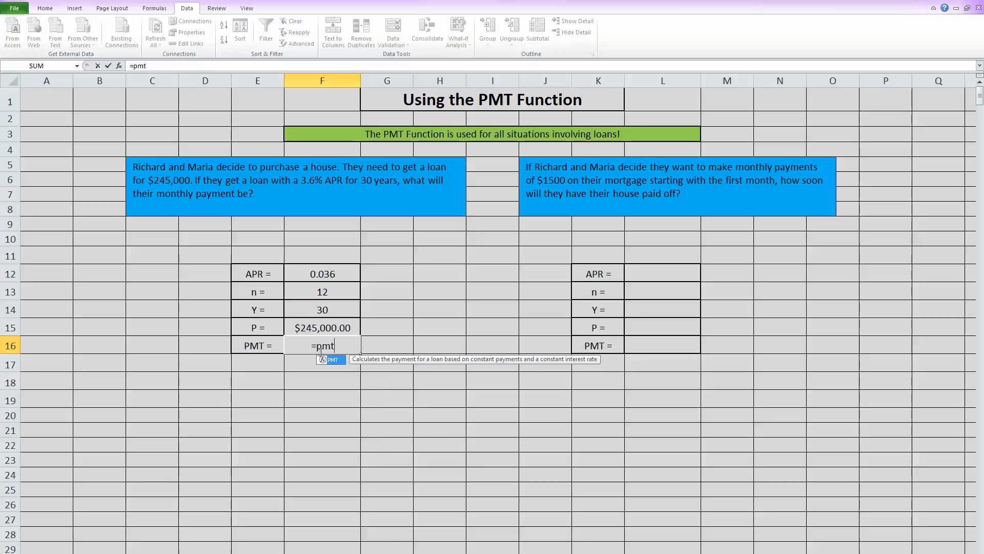
pyautogui.write('(')
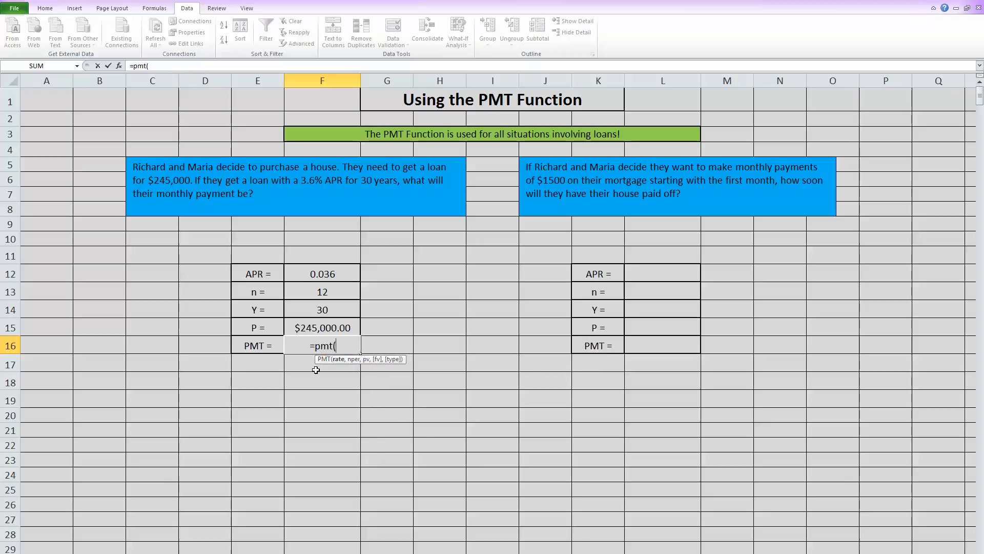
pyautogui.click(121, 67)
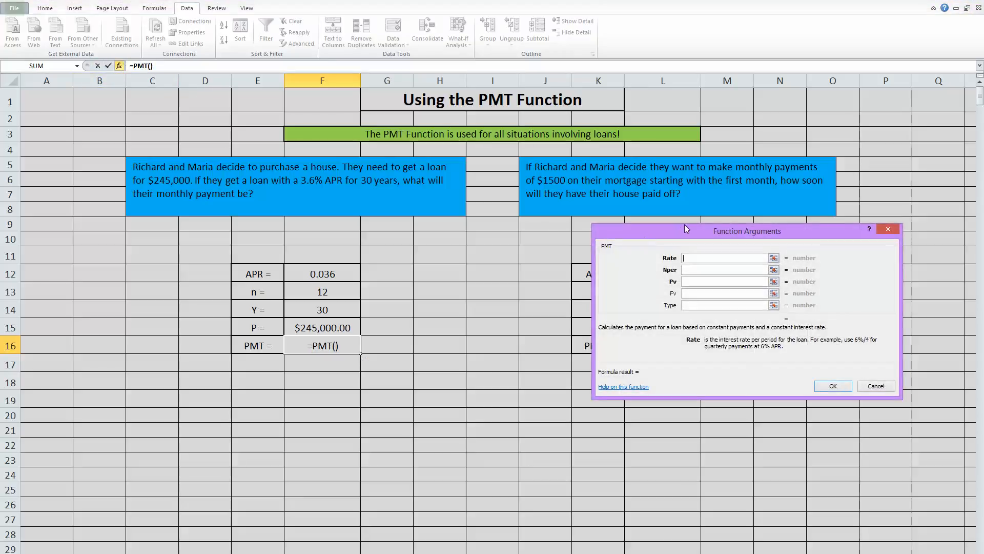
pyautogui.moveTo(682, 229); pyautogui.dragTo(457, 243)
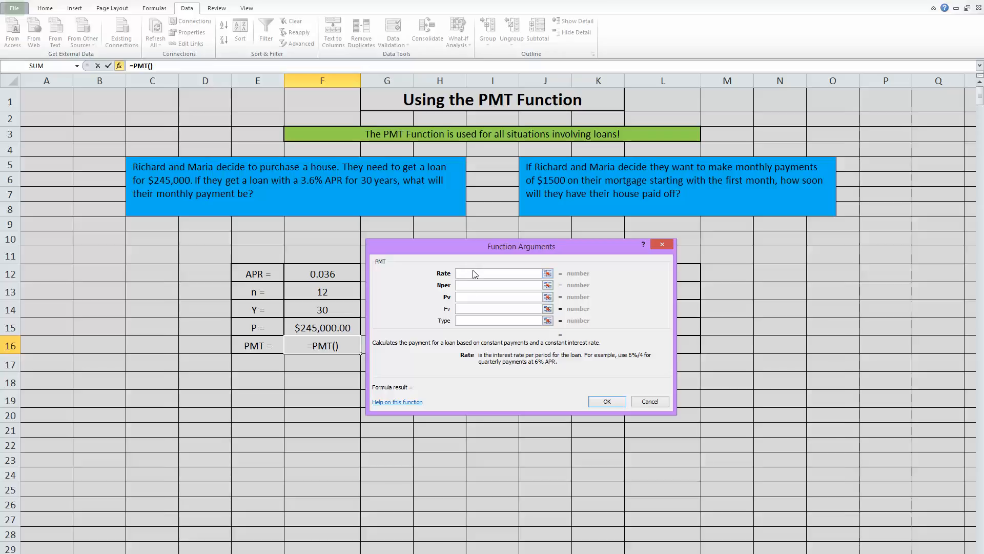
pyautogui.click(330, 272)
pyautogui.write('/')
pyautogui.click(319, 291)
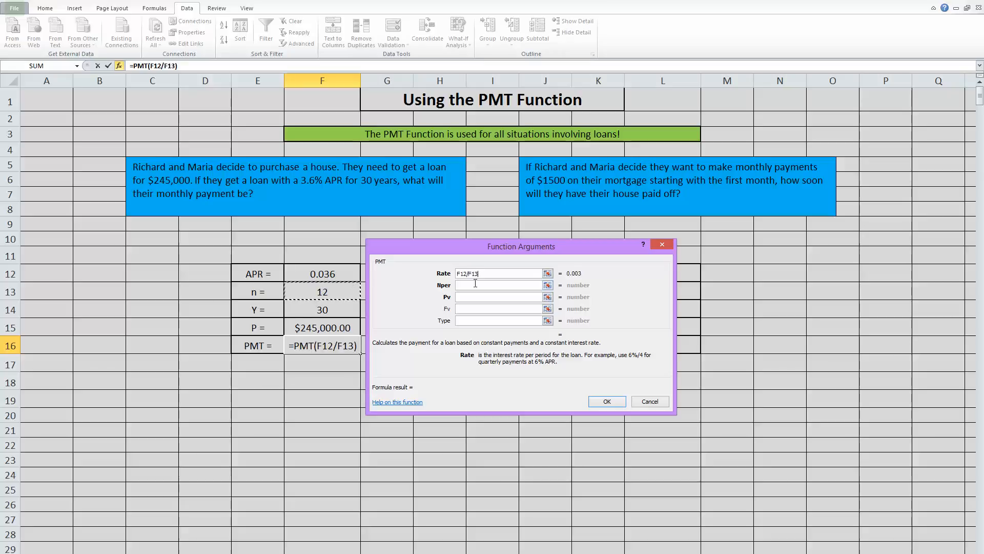
pyautogui.press('Tab')
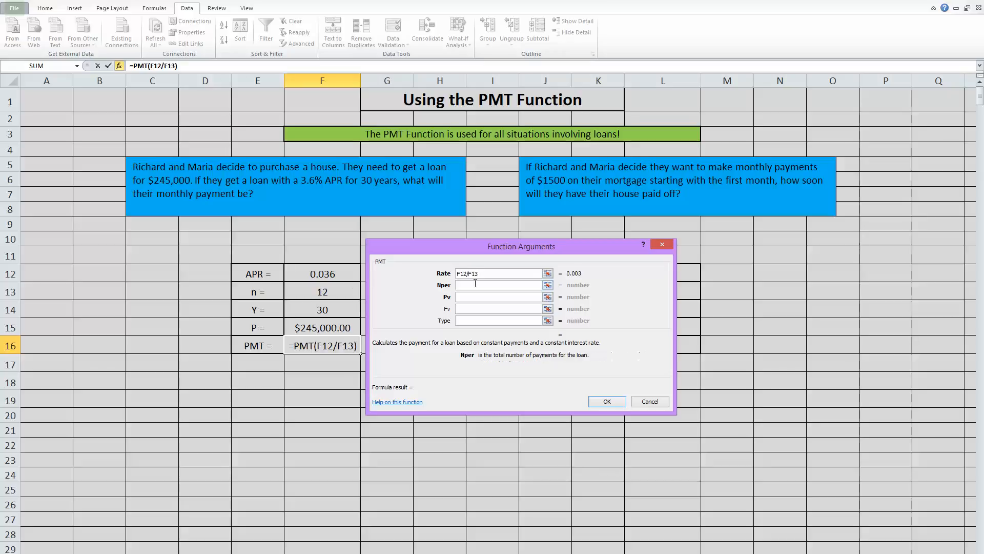
# Complete the PMT function in F16 with Nper F13*F14 and Pv -F15.
pyautogui.click(322, 290)
pyautogui.write('*')
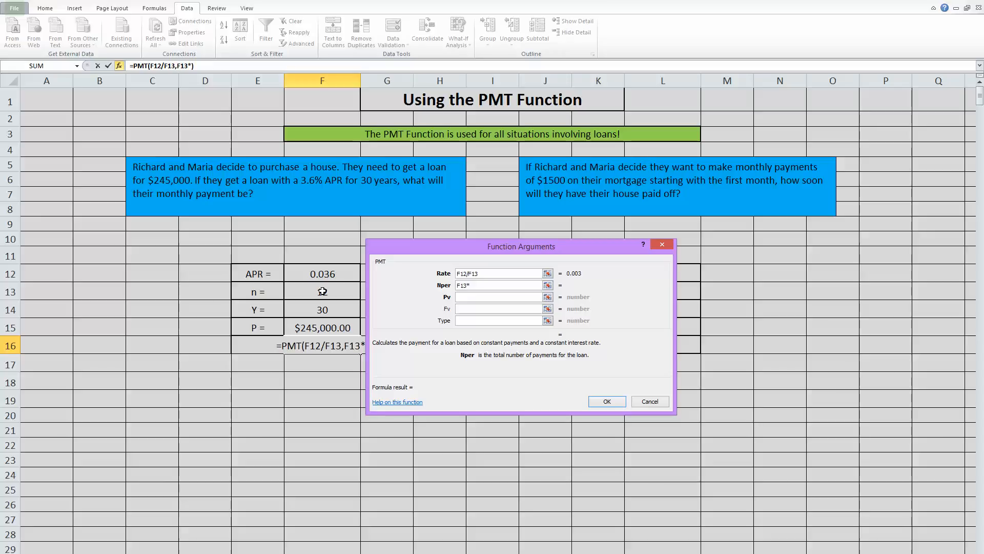
pyautogui.click(334, 311)
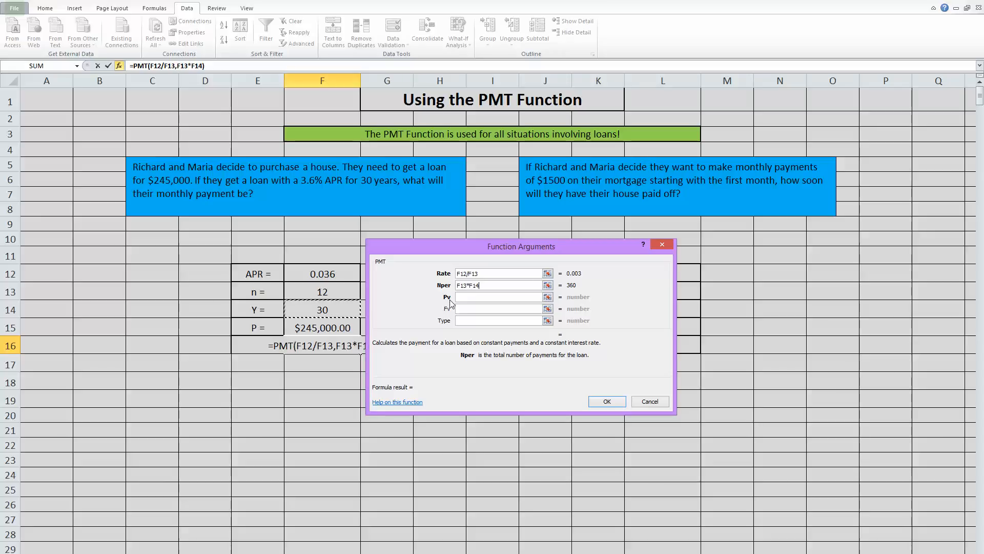
pyautogui.press('Tab')
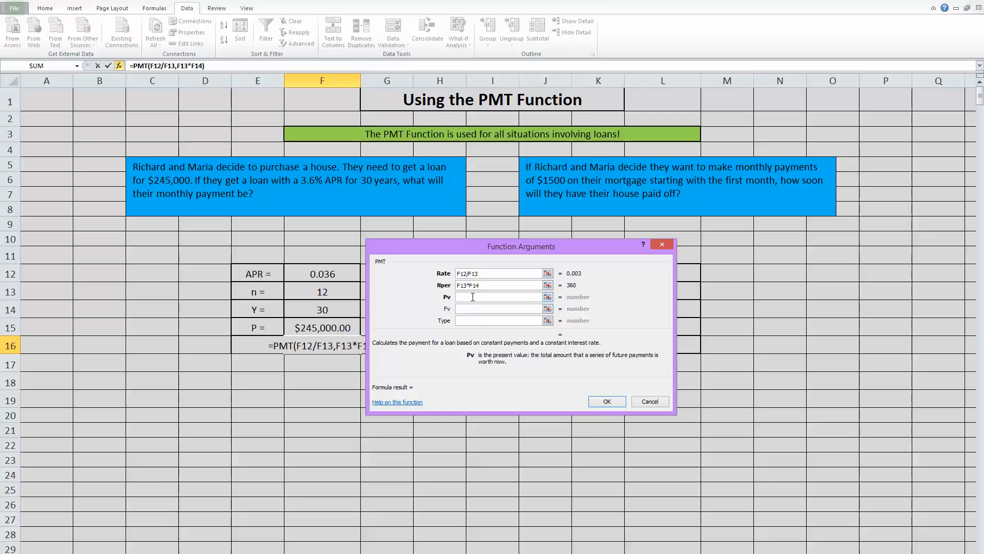
pyautogui.write('-')
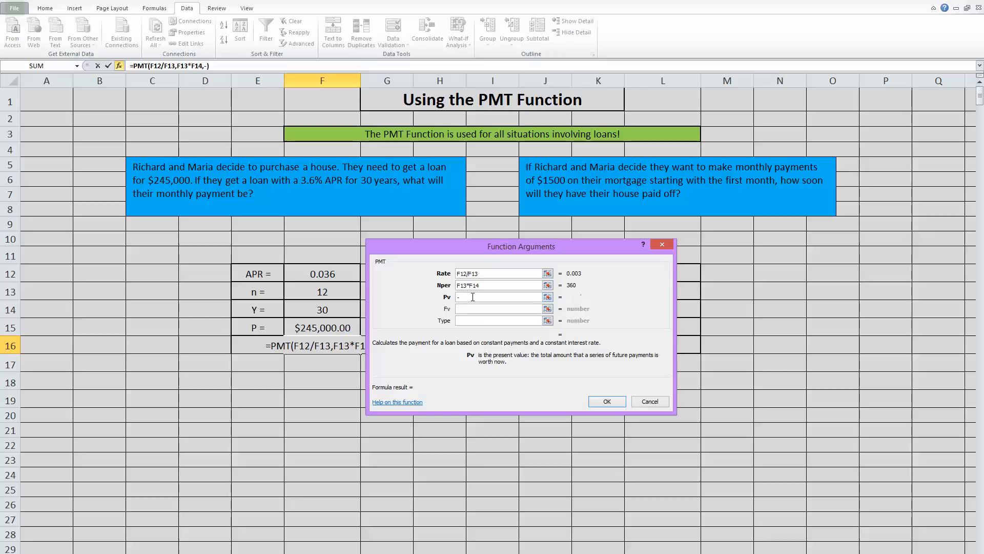
pyautogui.click(300, 327)
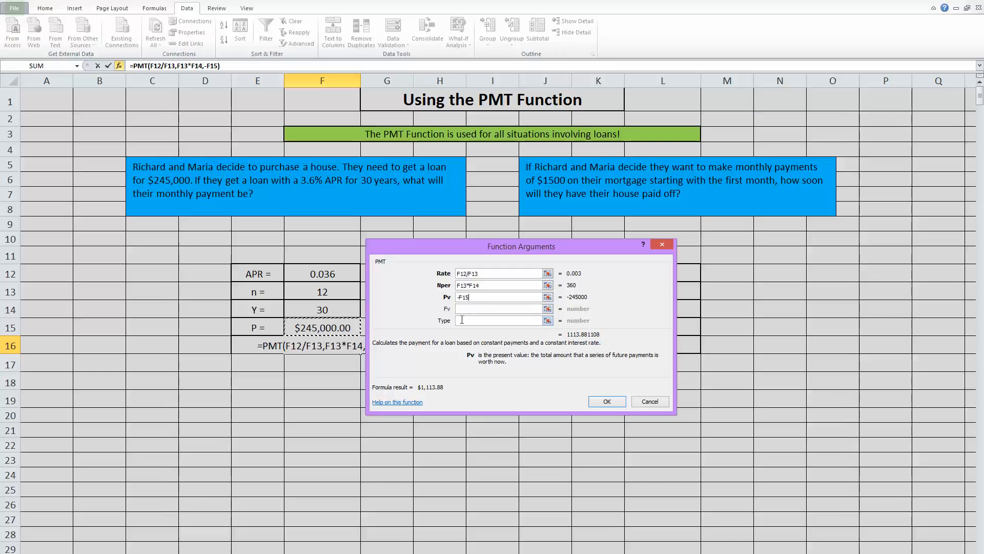
pyautogui.click(606, 401)
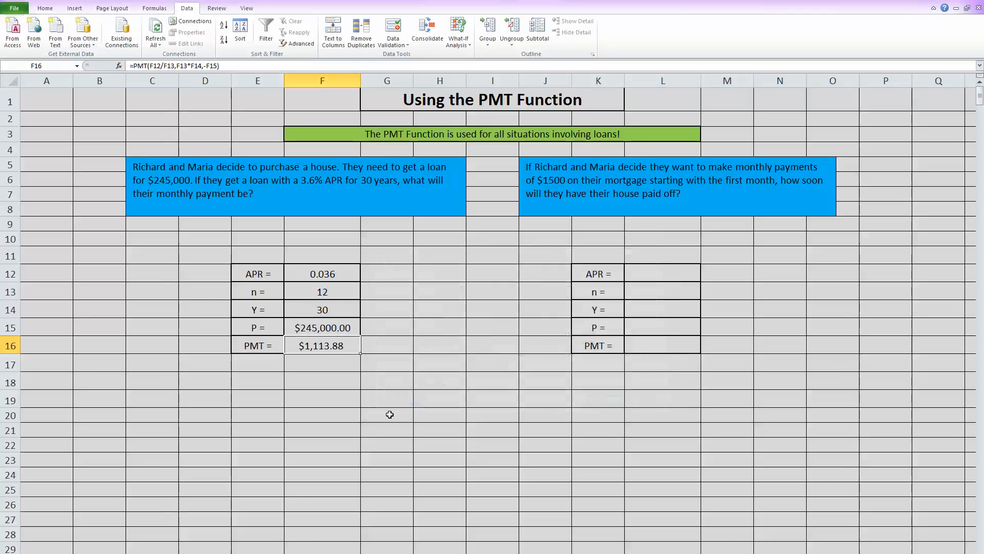
pyautogui.click(408, 406)
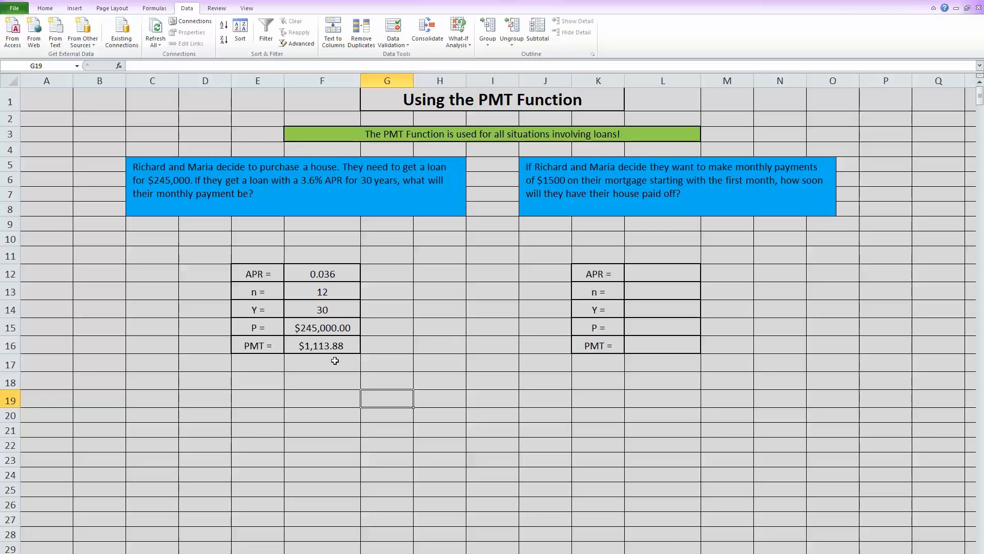
# Highlight the calculated monthly payment in F16 with a yellow fill.
pyautogui.click(315, 343)
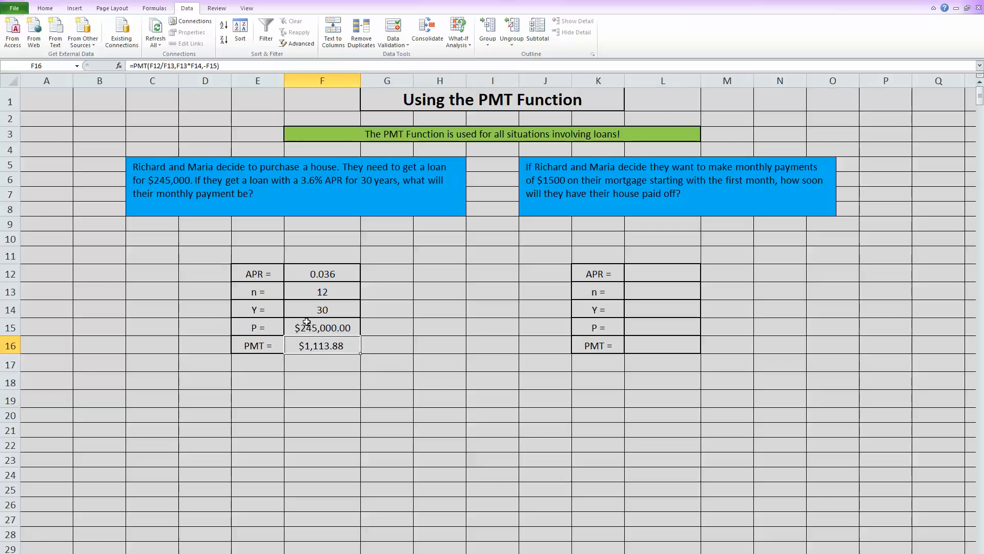
pyautogui.click(49, 10)
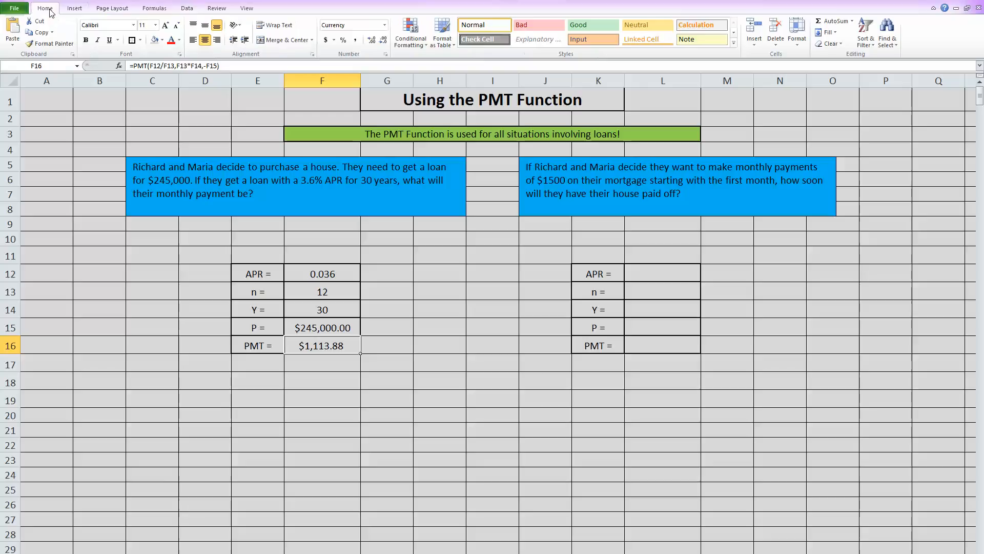
pyautogui.click(162, 40)
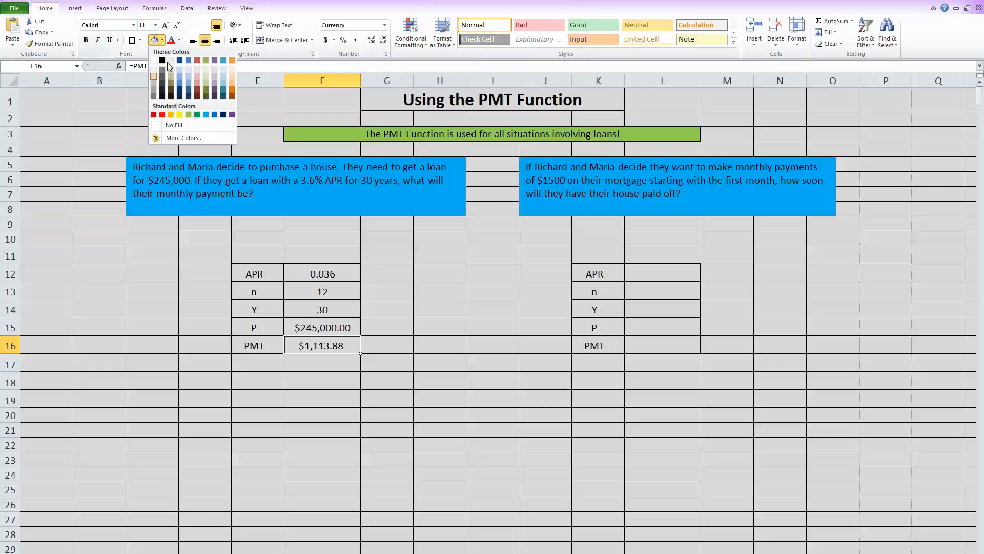
pyautogui.click(179, 114)
pyautogui.click(506, 391)
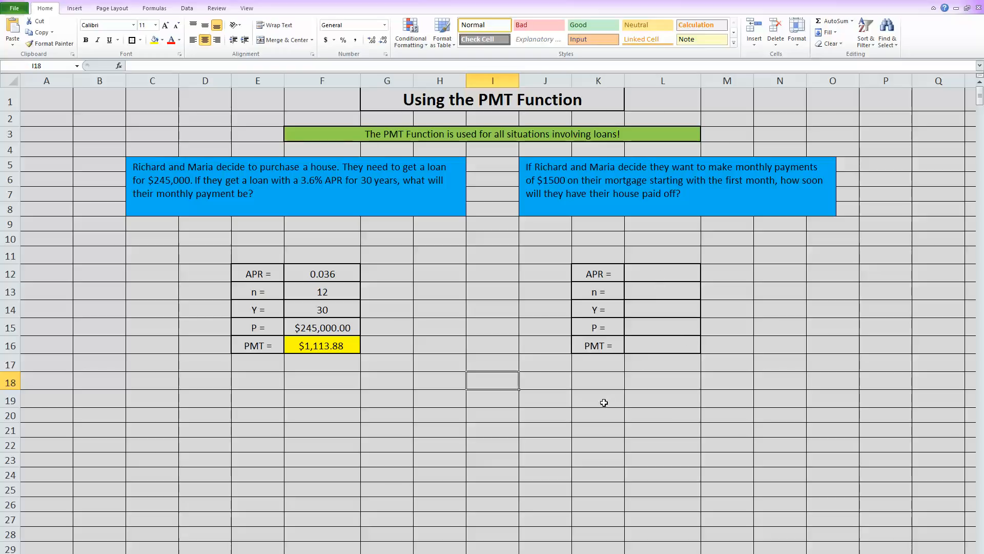
# Enter APR .036 in L12 and n 12 in L13 of the second loan table.
pyautogui.click(684, 273)
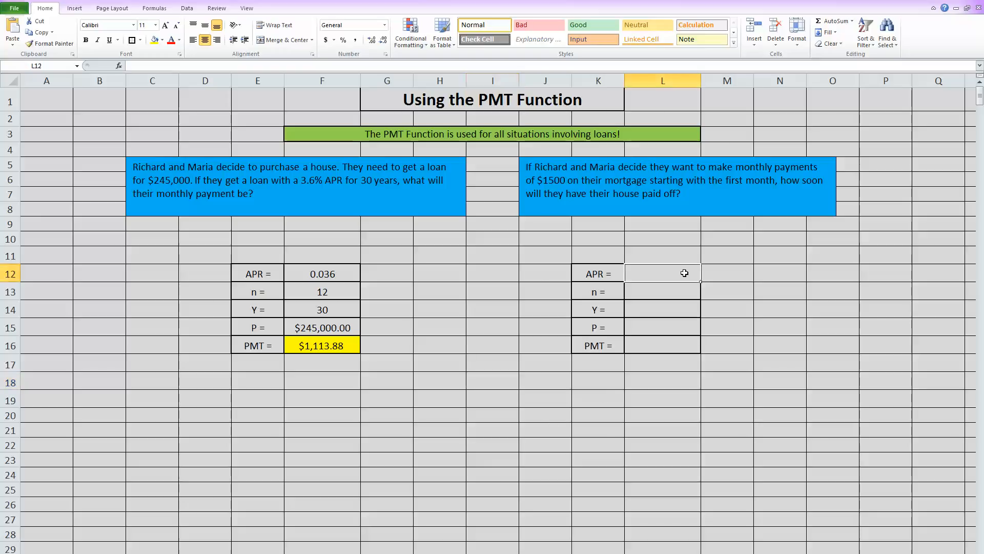
pyautogui.write('.036')
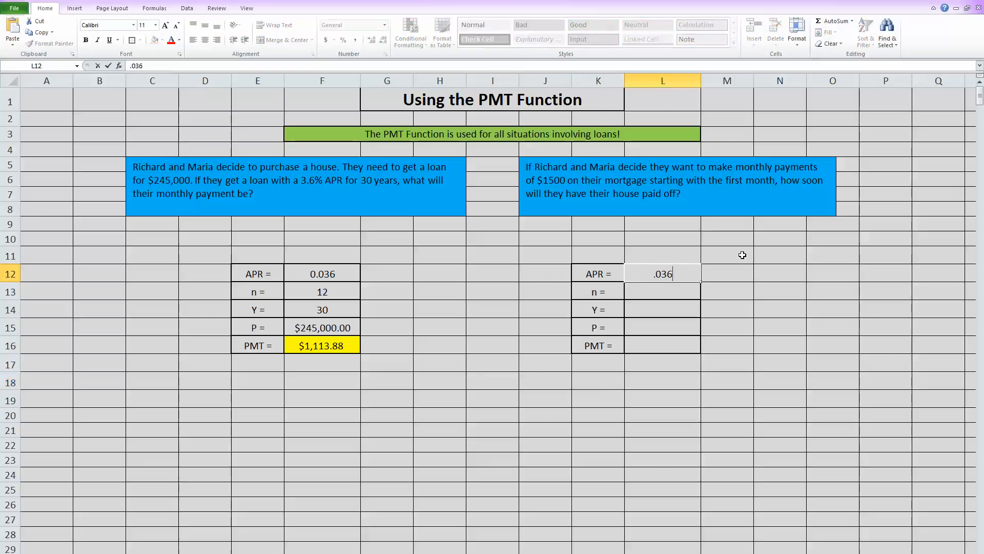
pyautogui.press('Return')
pyautogui.write('12')
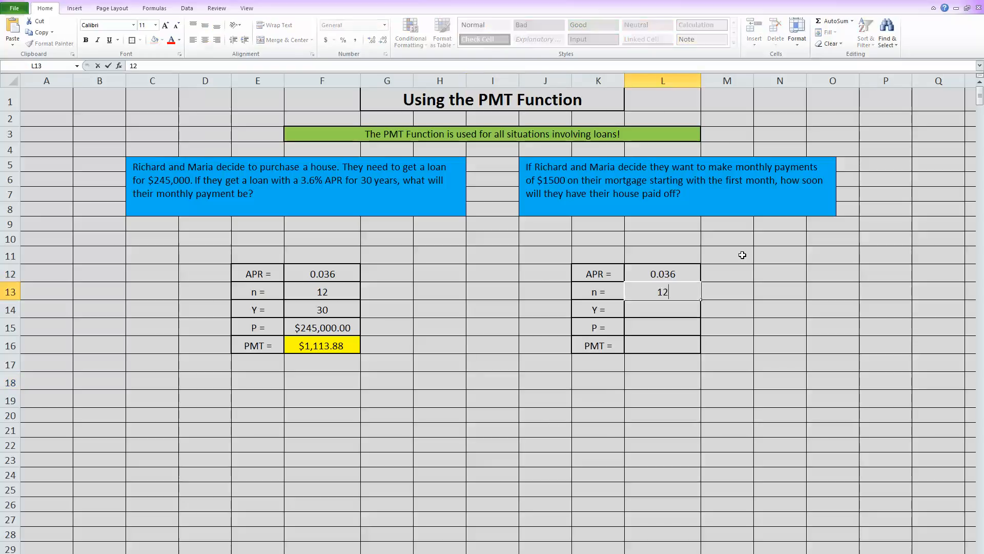
pyautogui.press('Return')
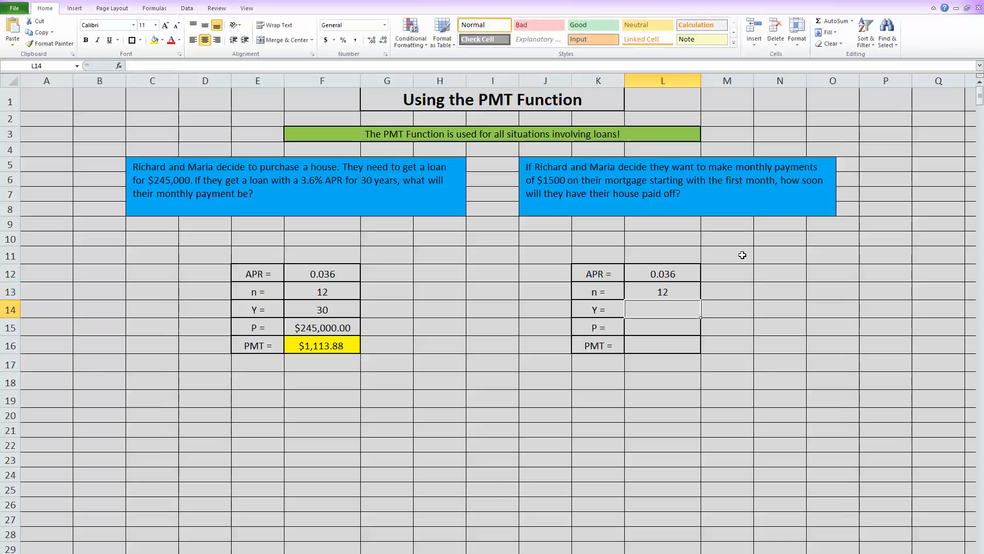
# Highlight the second loan table's empty Y cell, L14, with a yellow fill.
pyautogui.click(155, 40)
pyautogui.click(599, 380)
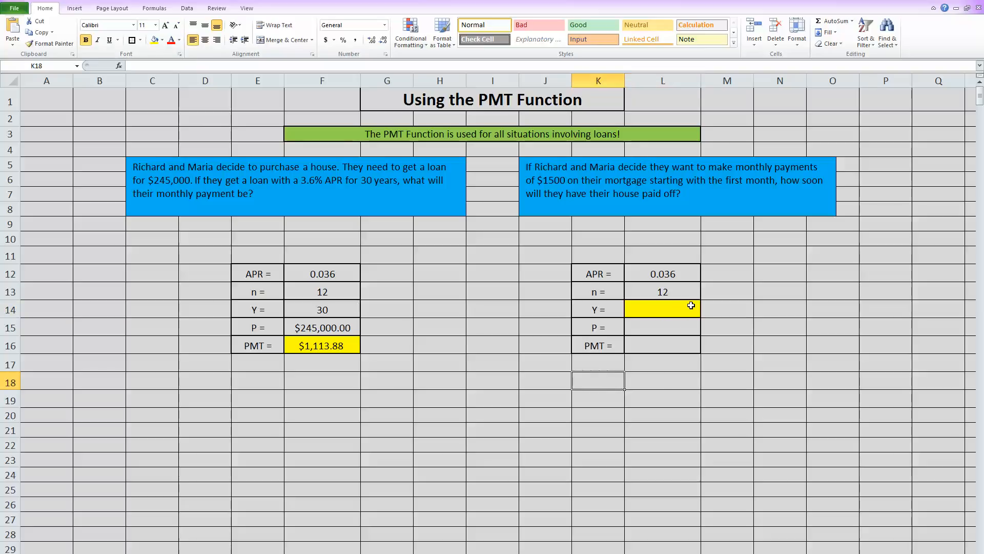
# Enter 25 as the number of years in L14 and 245000 as the principal in L15.
pyautogui.click(669, 313)
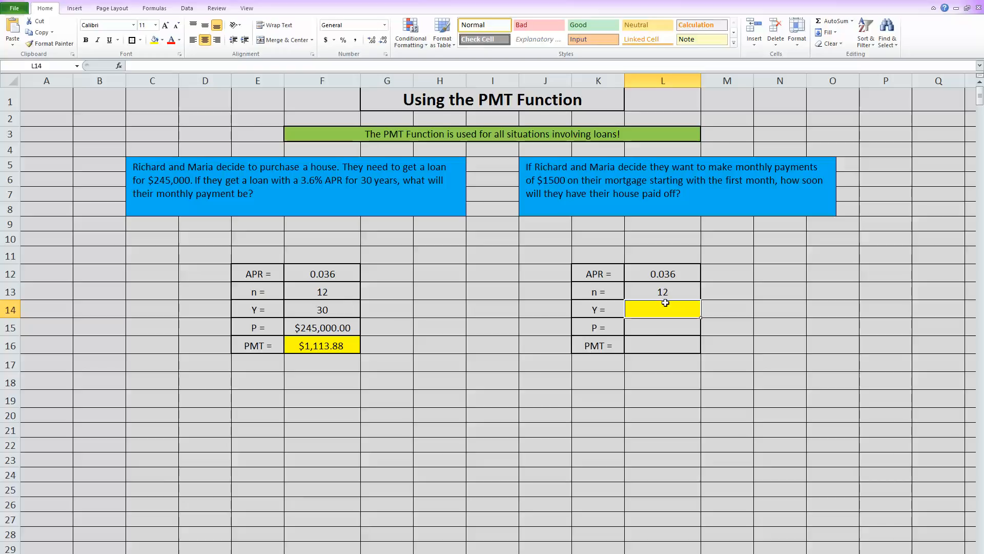
pyautogui.write('25')
pyautogui.press('Return')
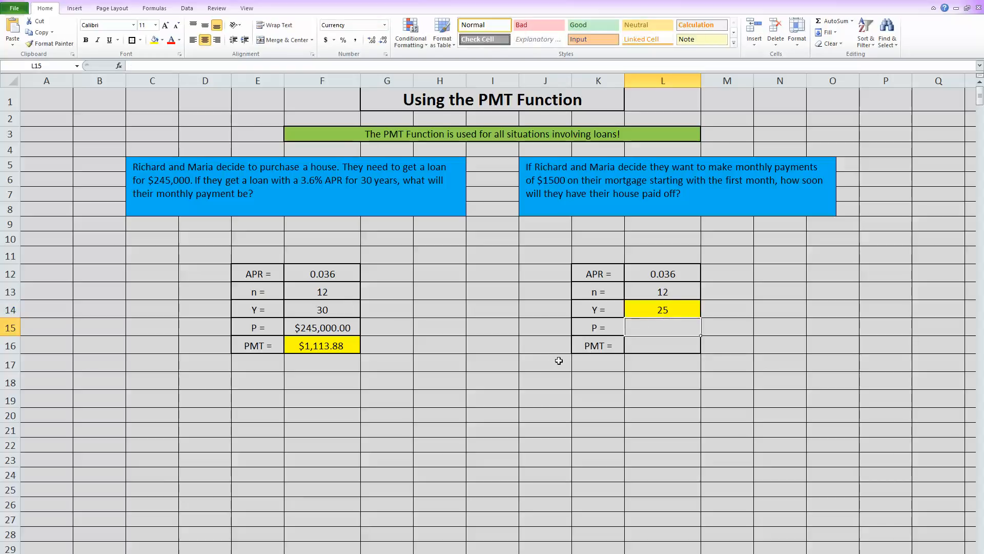
pyautogui.write('245000')
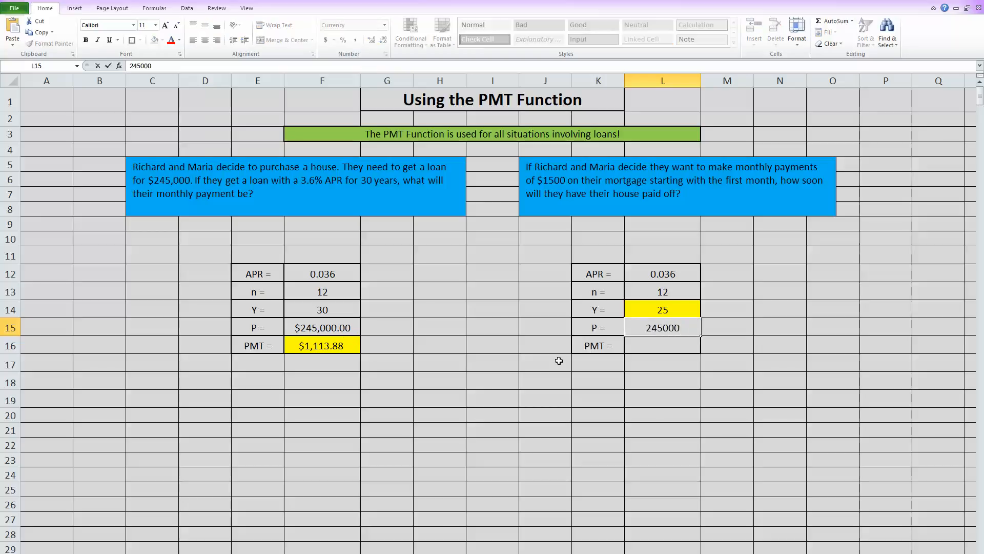
pyautogui.press('Return')
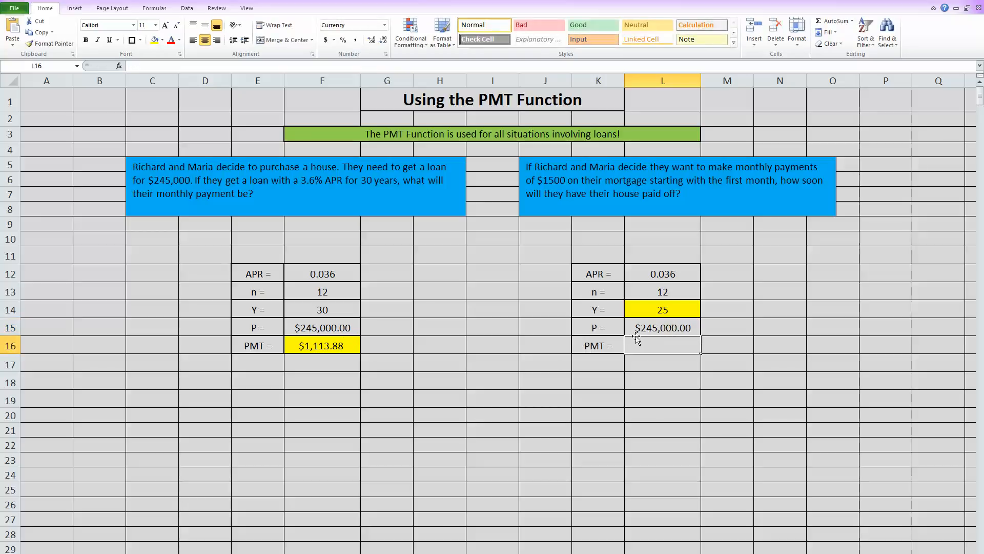
# Start a PMT function in L16 using its arguments dialog, with L12/L13 as the Rate.
pyautogui.write('=')
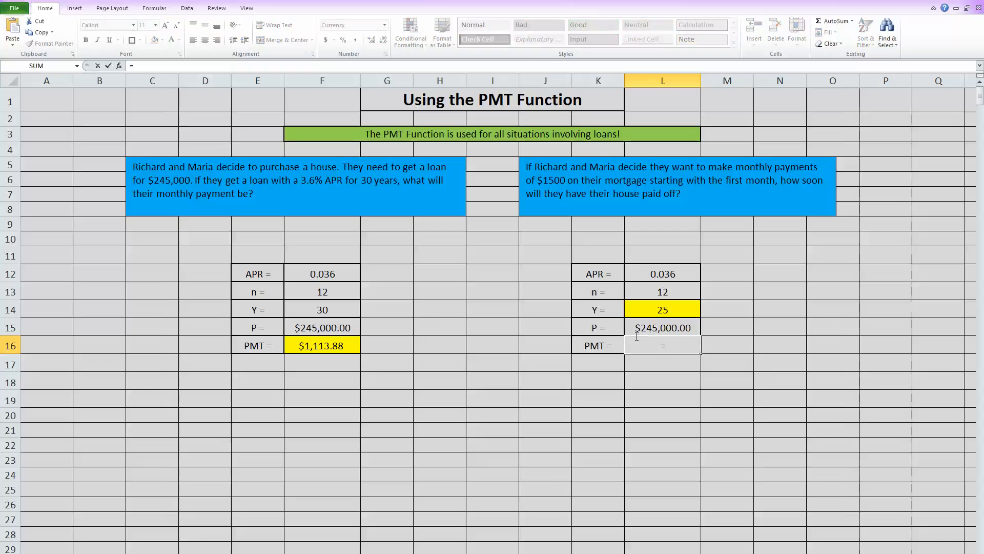
pyautogui.write('pmt')
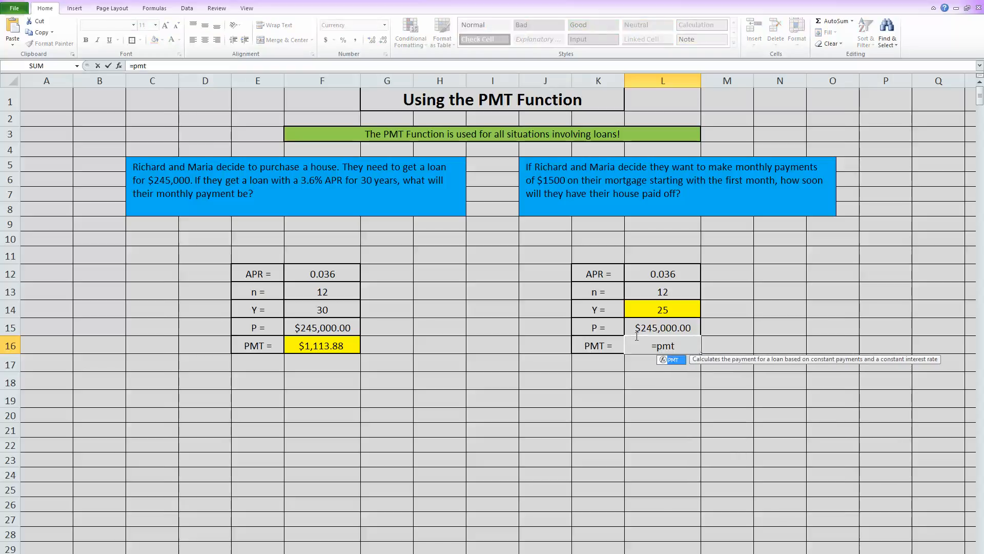
pyautogui.write('(')
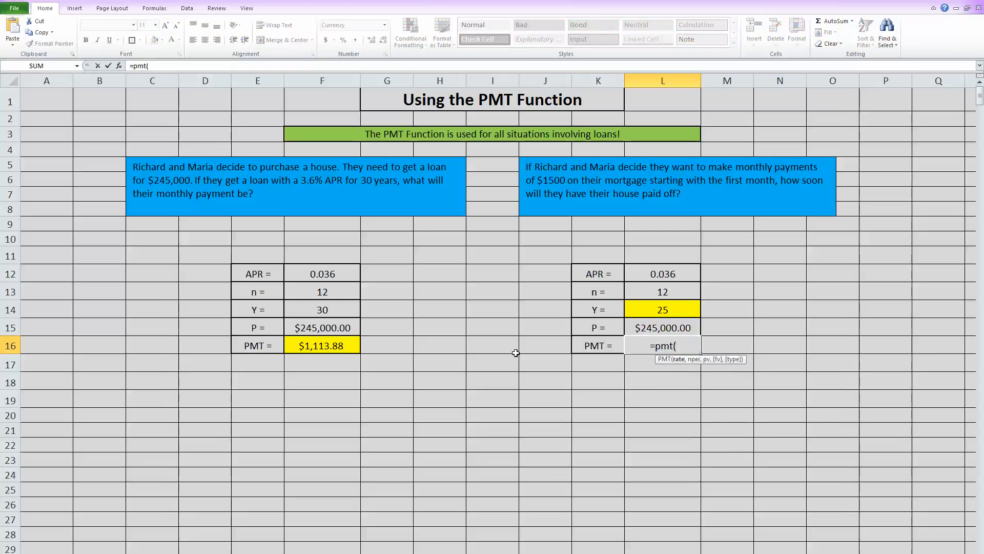
pyautogui.click(119, 66)
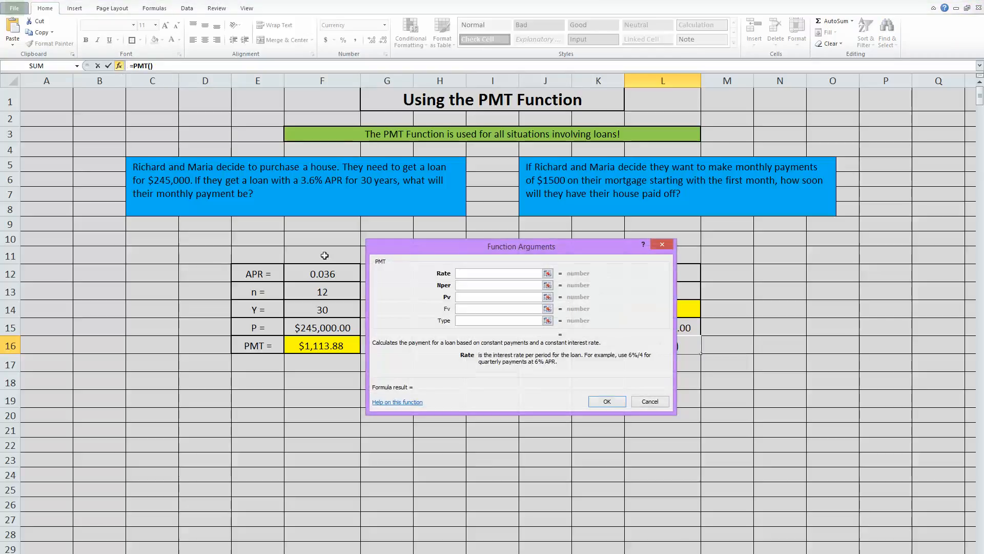
pyautogui.moveTo(467, 244); pyautogui.dragTo(649, 364)
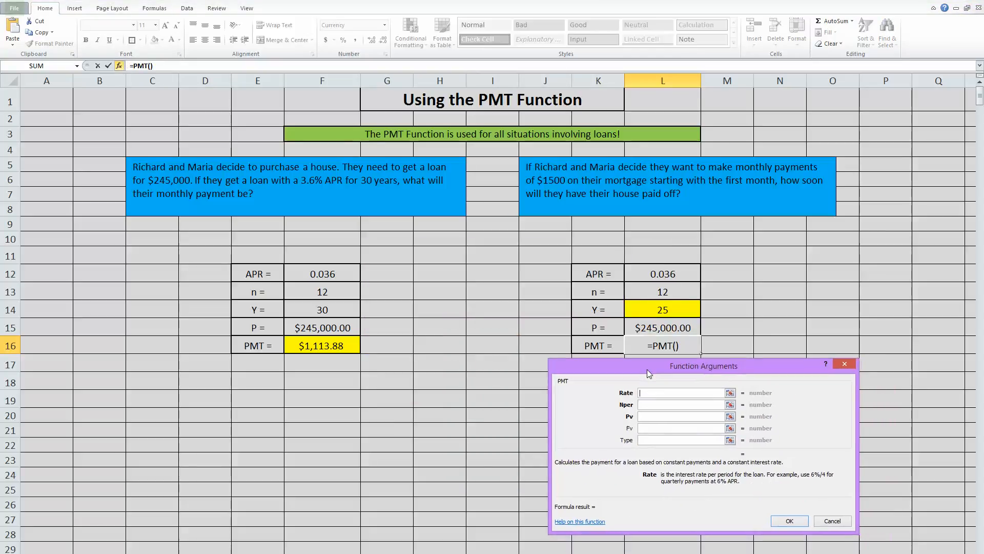
pyautogui.click(654, 275)
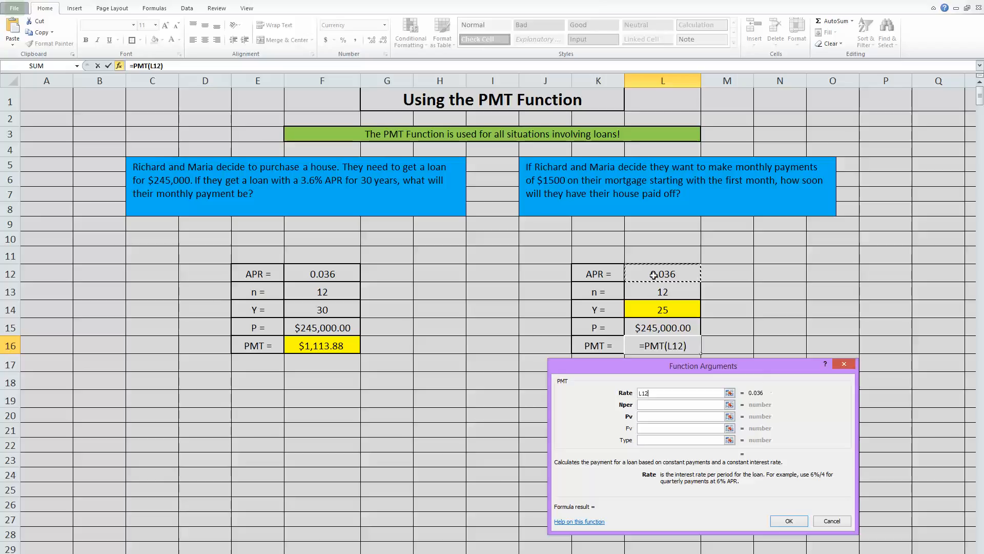
pyautogui.write('/')
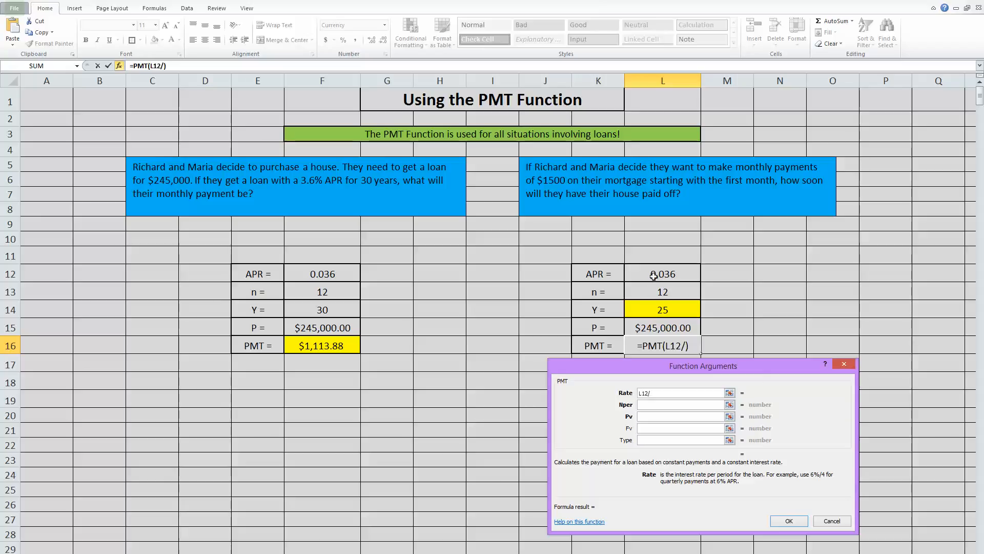
pyautogui.click(652, 293)
# Set the PMT function's Nper to L13*L14 and Pv to -L15, and insert the formula in L16.
pyautogui.click(646, 404)
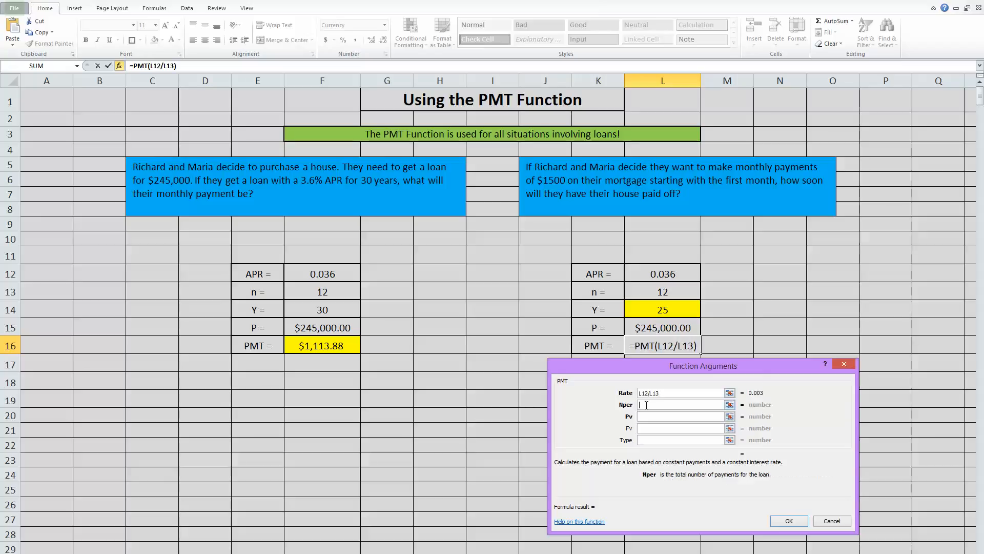
pyautogui.click(646, 291)
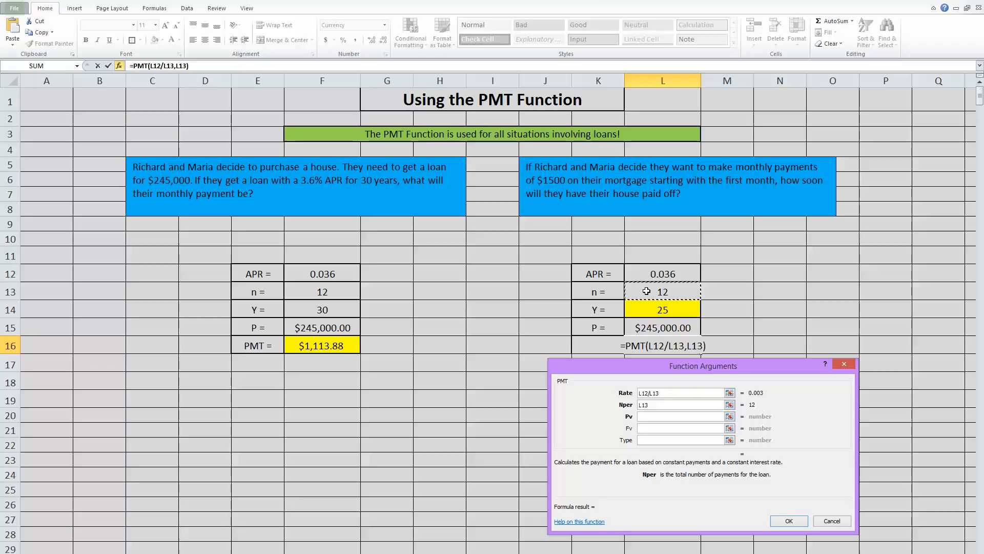
pyautogui.write('*')
pyautogui.click(668, 316)
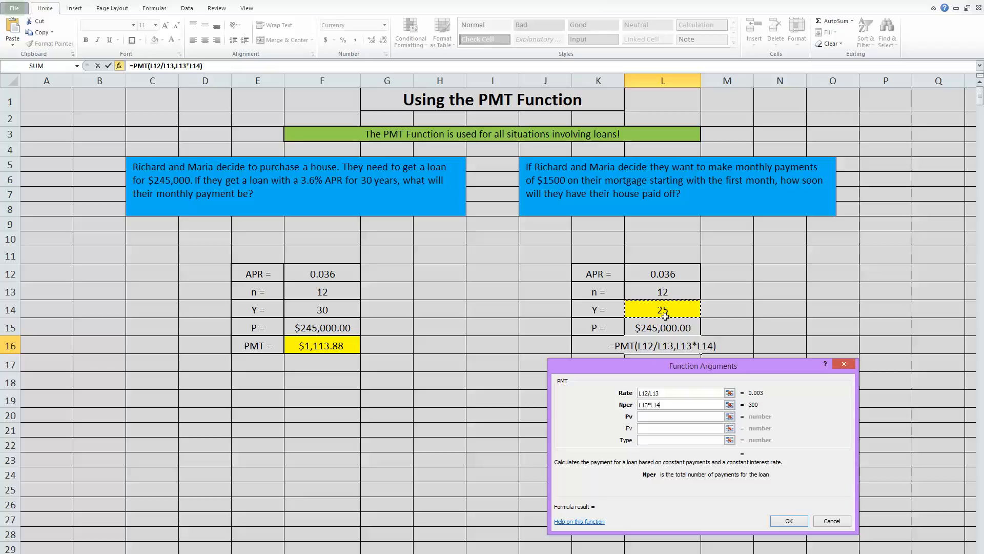
pyautogui.click(645, 415)
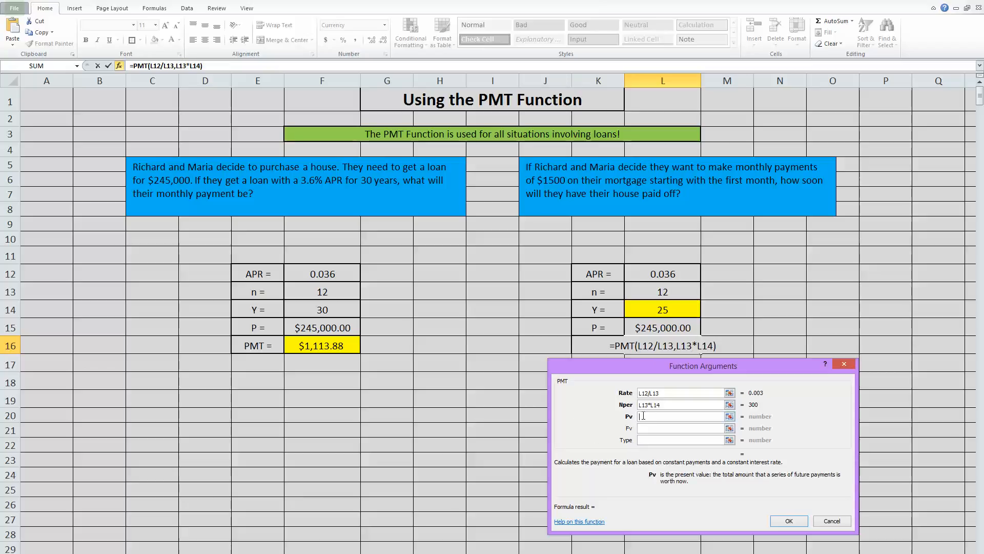
pyautogui.write('-')
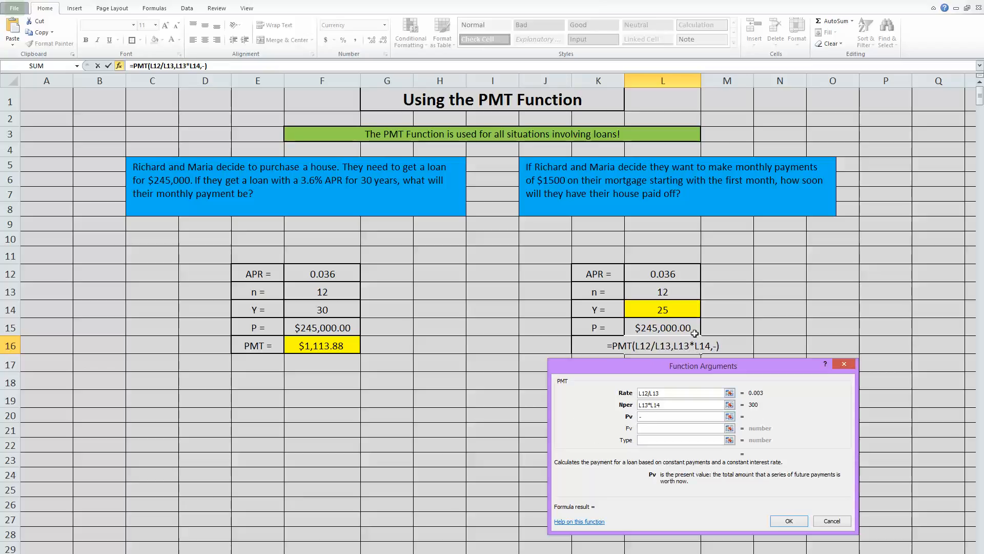
pyautogui.click(654, 328)
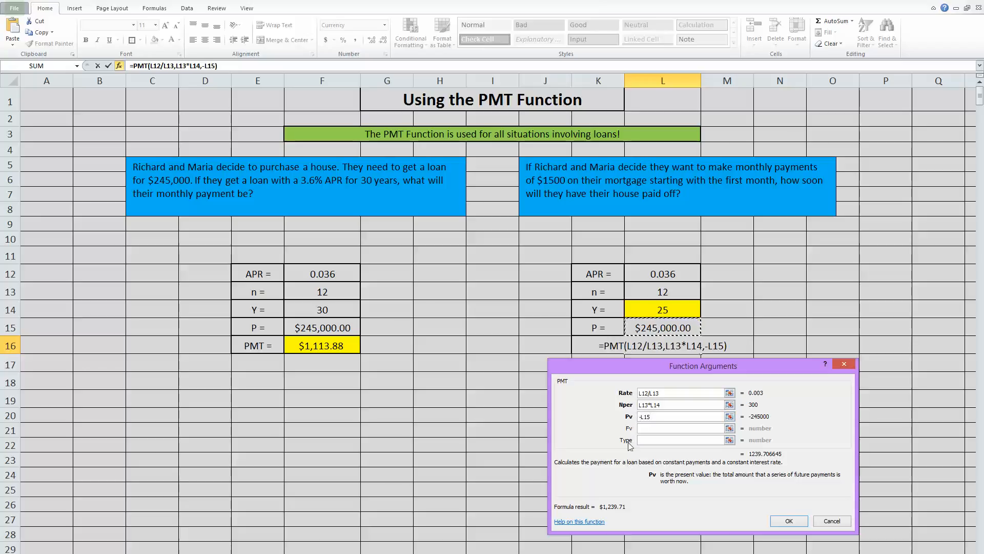
pyautogui.click(781, 523)
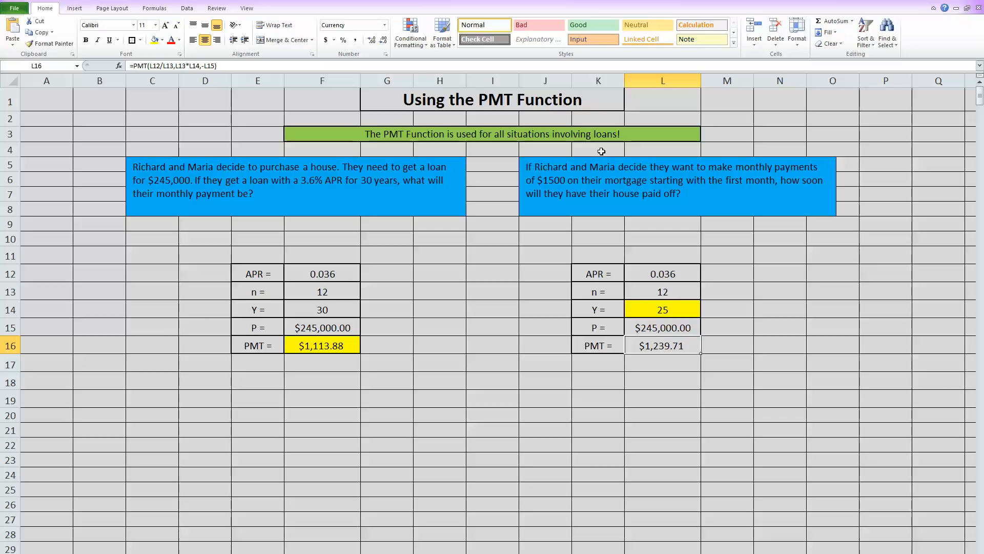
# Set up a Goal Seek on payment cell L16 with a target value of 1500.
pyautogui.click(187, 9)
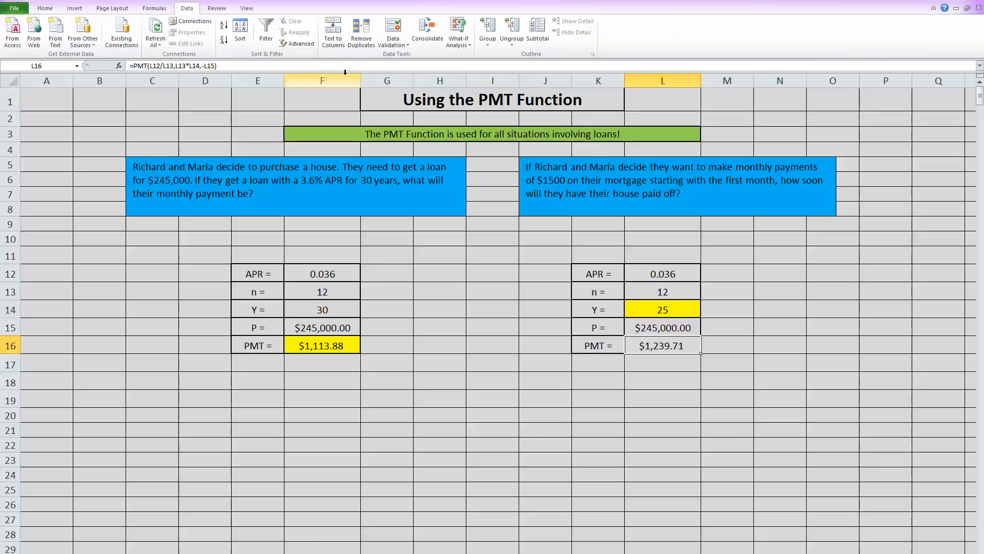
pyautogui.click(467, 44)
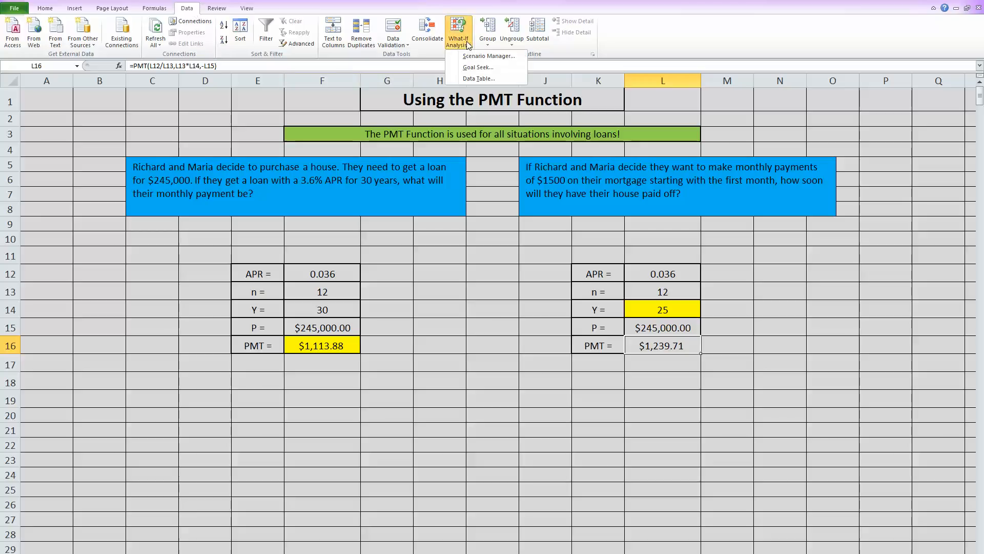
pyautogui.click(477, 67)
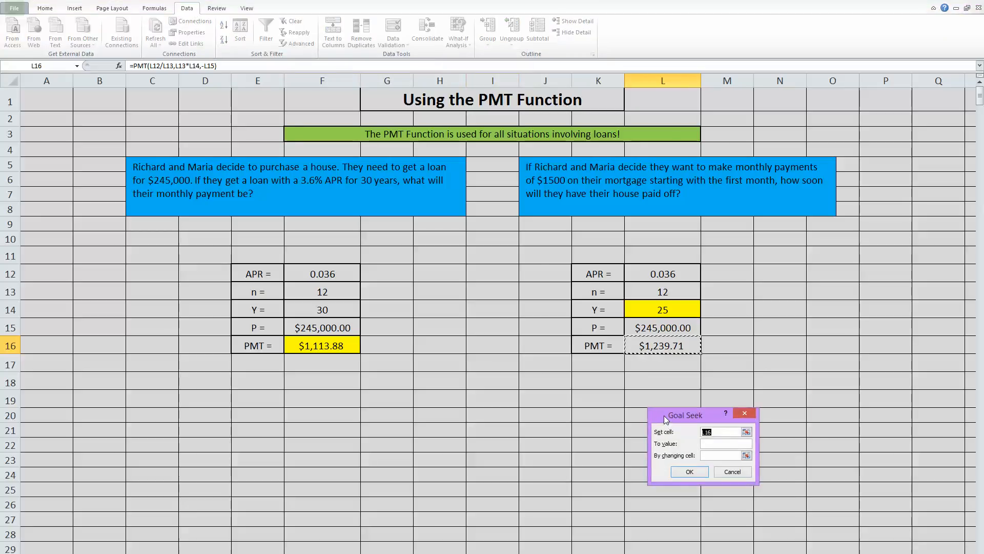
pyautogui.moveTo(665, 418); pyautogui.dragTo(722, 282)
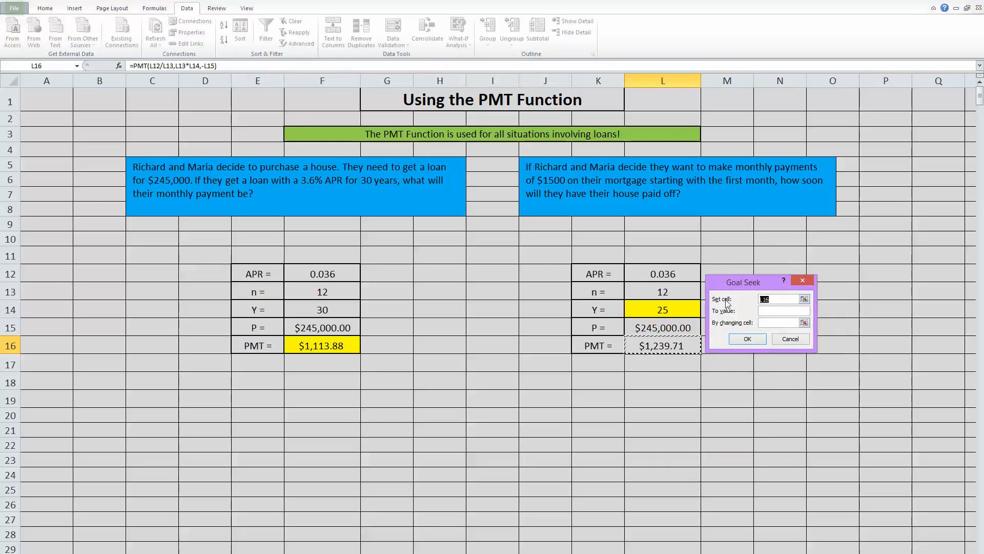
pyautogui.click(655, 341)
pyautogui.click(769, 311)
pyautogui.write('1500')
# Run the Goal Seek with years cell L14 as the changing cell and keep the solution.
pyautogui.click(763, 326)
pyautogui.click(652, 302)
pyautogui.click(748, 339)
pyautogui.click(754, 340)
pyautogui.click(693, 380)
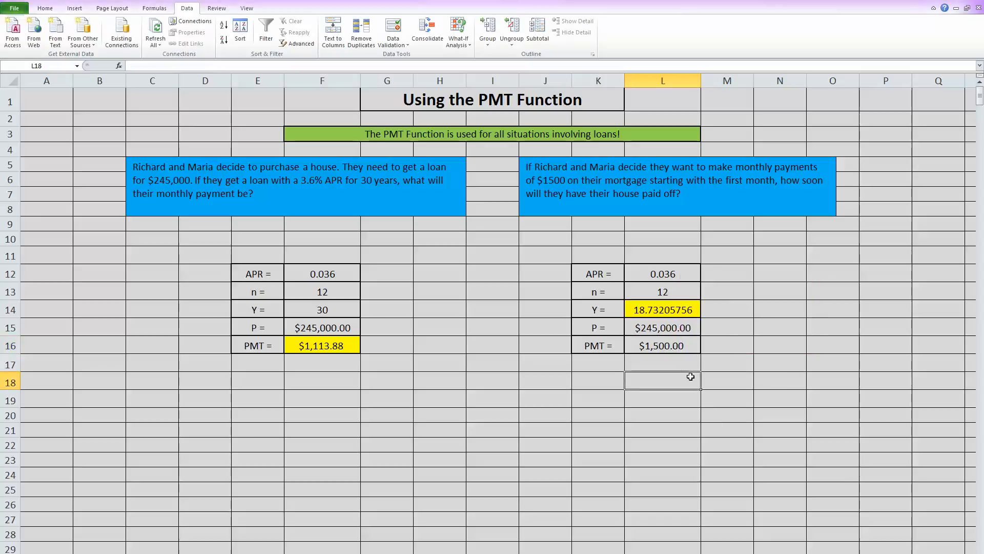